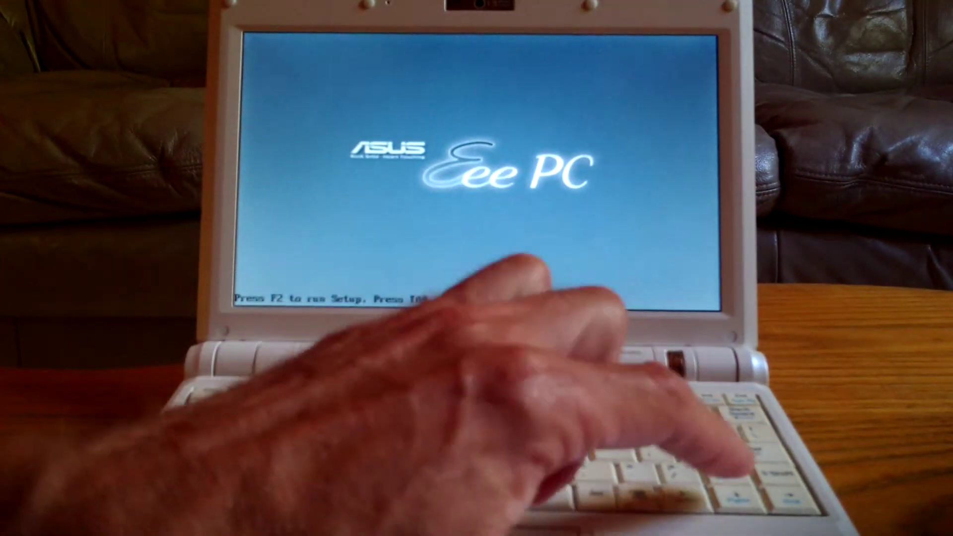
Step: Boot Android-x86 from USB:USB2.0 CardReader in the boot menu and wait for the lock screen
{"action": "key", "text": "Down"}
{"action": "key", "text": "Down"}
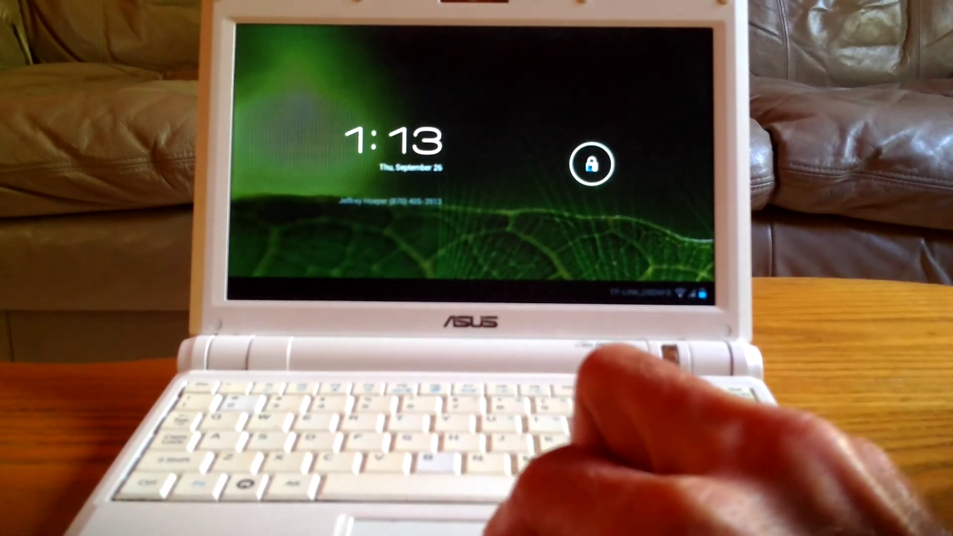
Step: Slide the lock ring right to unlock Android-x86, then launch the Browser from the home screen
{"action": "left_click", "coordinate": [592, 164]}
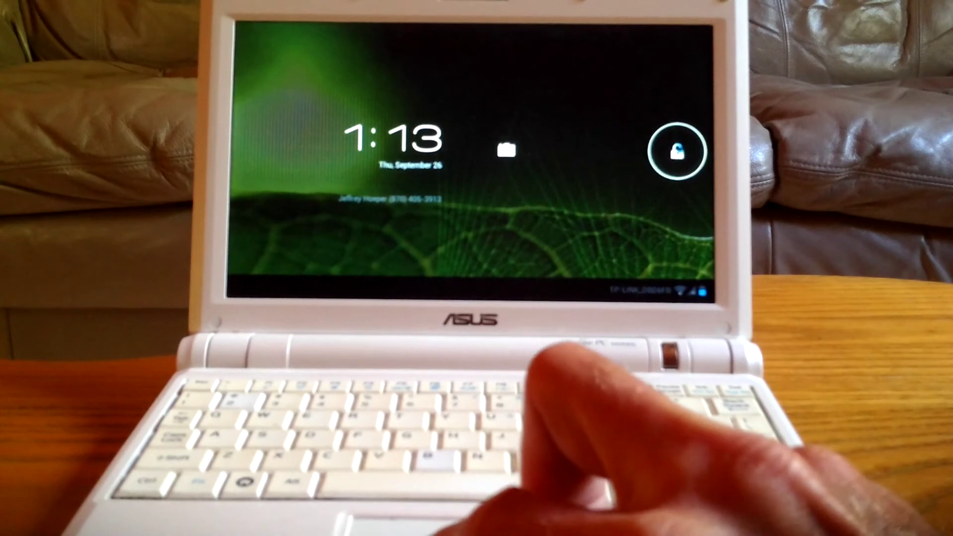
{"action": "left_click_drag", "start_coordinate": [592, 150], "coordinate": [679, 151]}
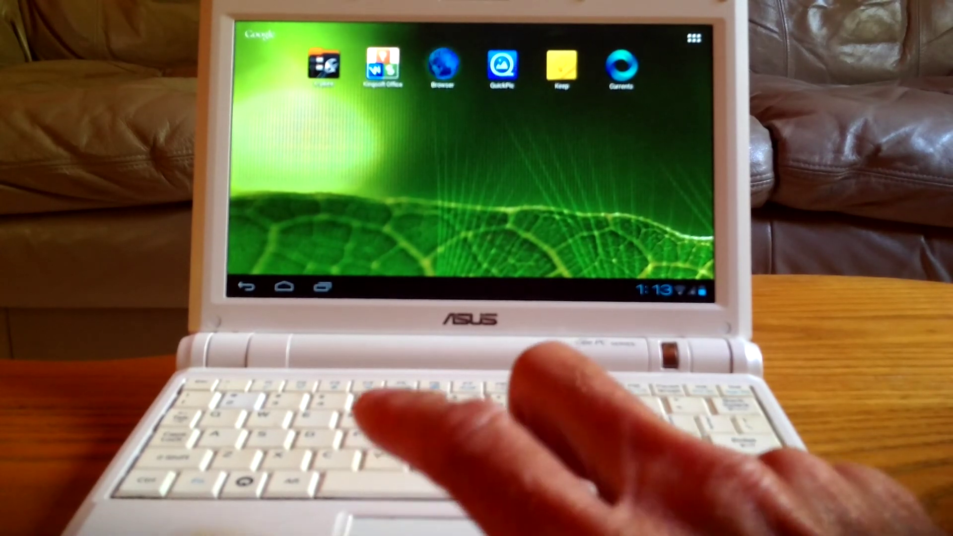
{"action": "left_click", "coordinate": [441, 67]}
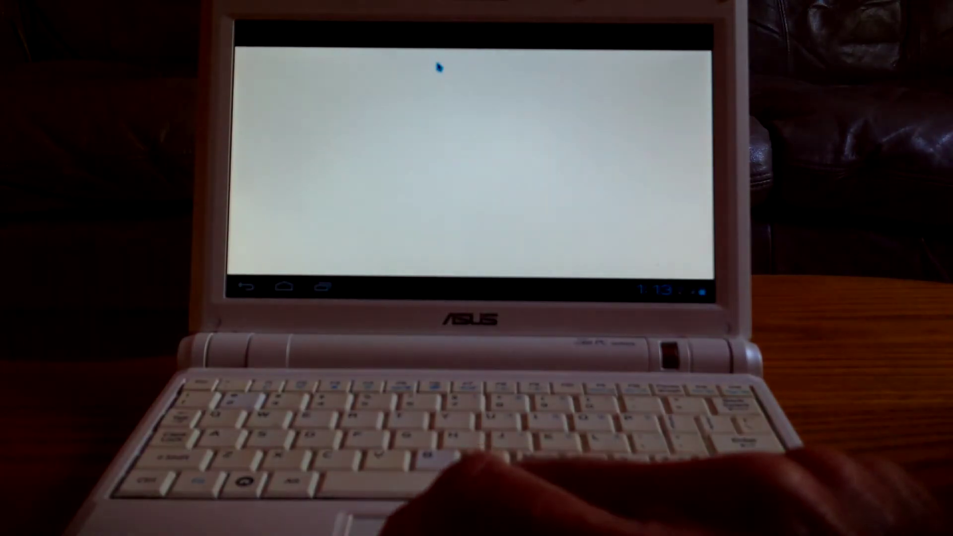